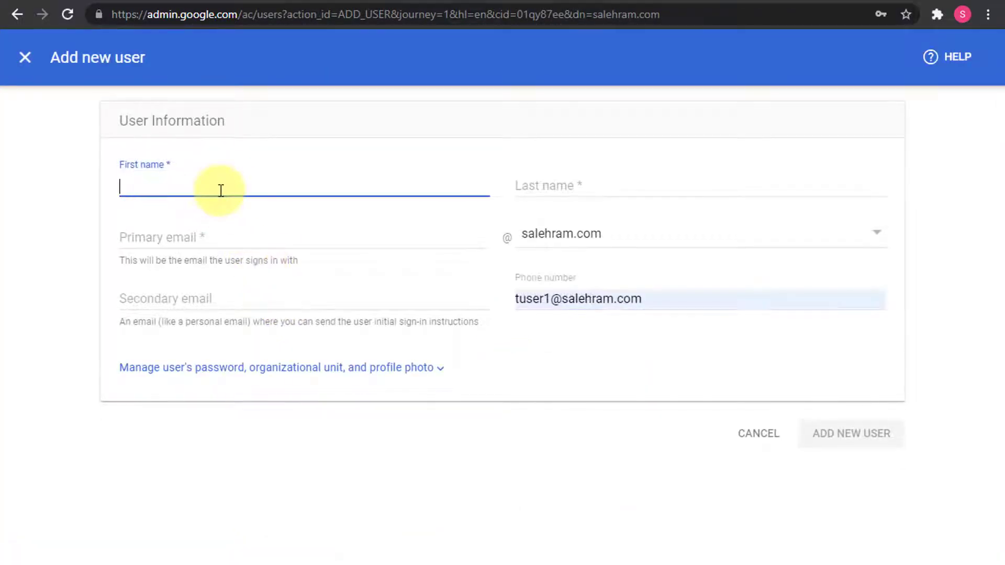
Enter the user's first name and the last name 'Test account 5' in the new-user form.
{"action": "type", "text": "Saleh"}
{"action": "key", "text": "Tab"}
{"action": "type", "text": "T"}
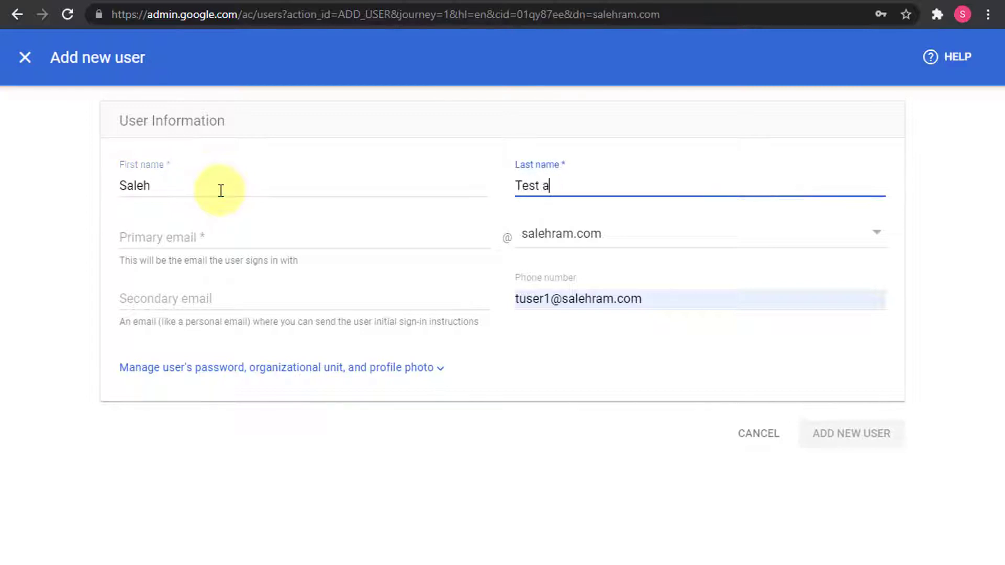
{"action": "type", "text": "ccount 5"}
Correct the primary email username and clear the autofilled phone number.
{"action": "key", "text": "Tab"}
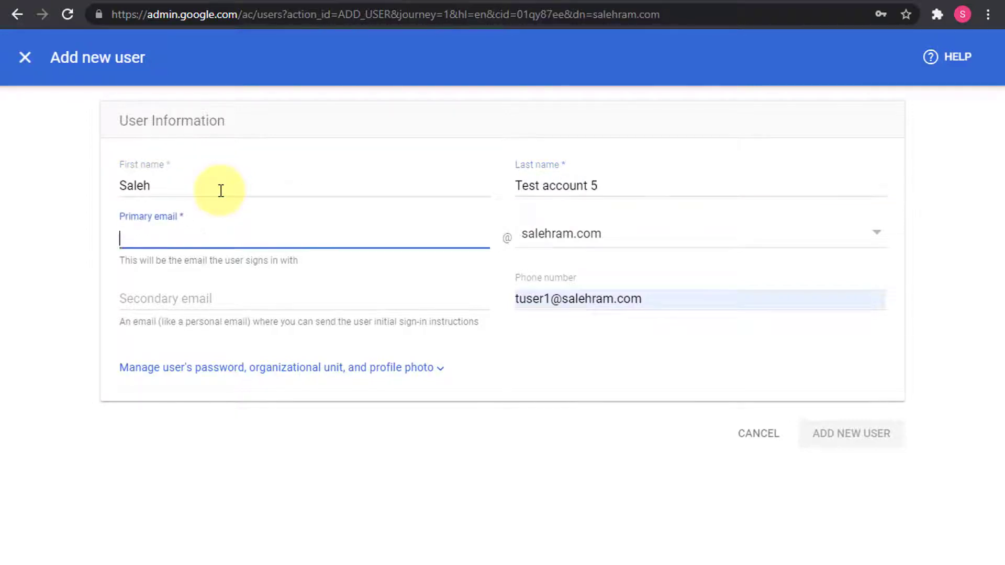
{"action": "type", "text": "saleht"}
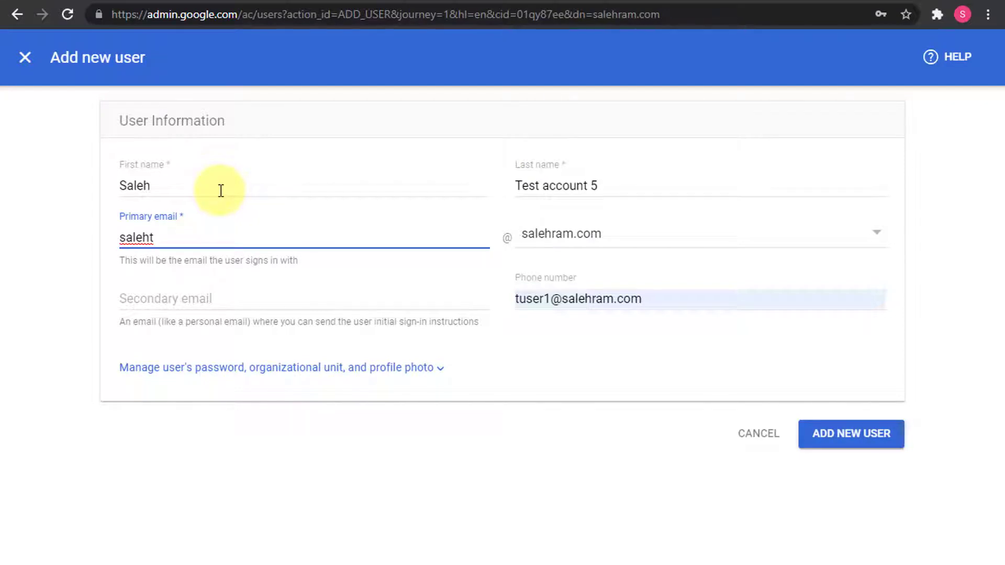
{"action": "key", "text": "ctrl+a"}
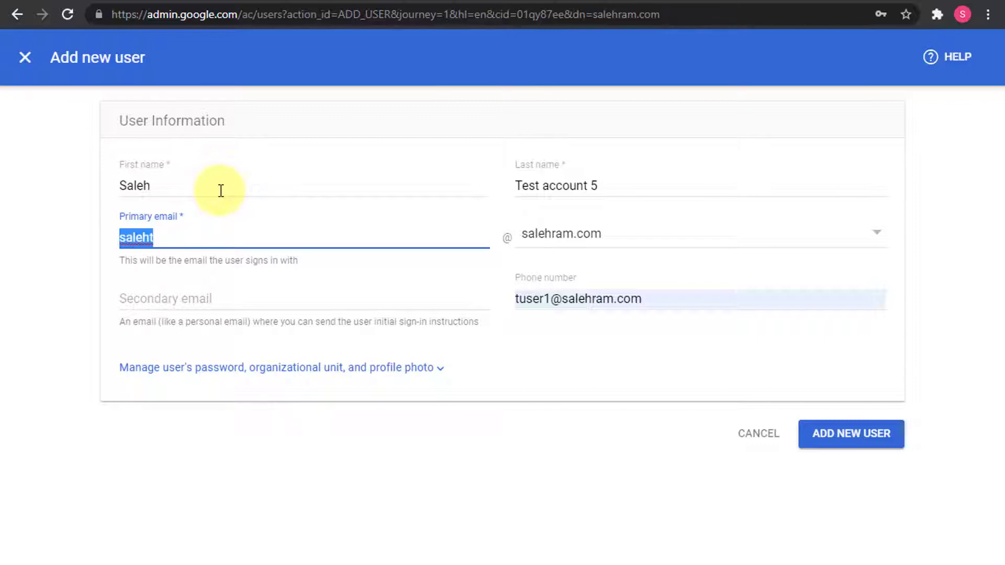
{"action": "type", "text": "salehram"}
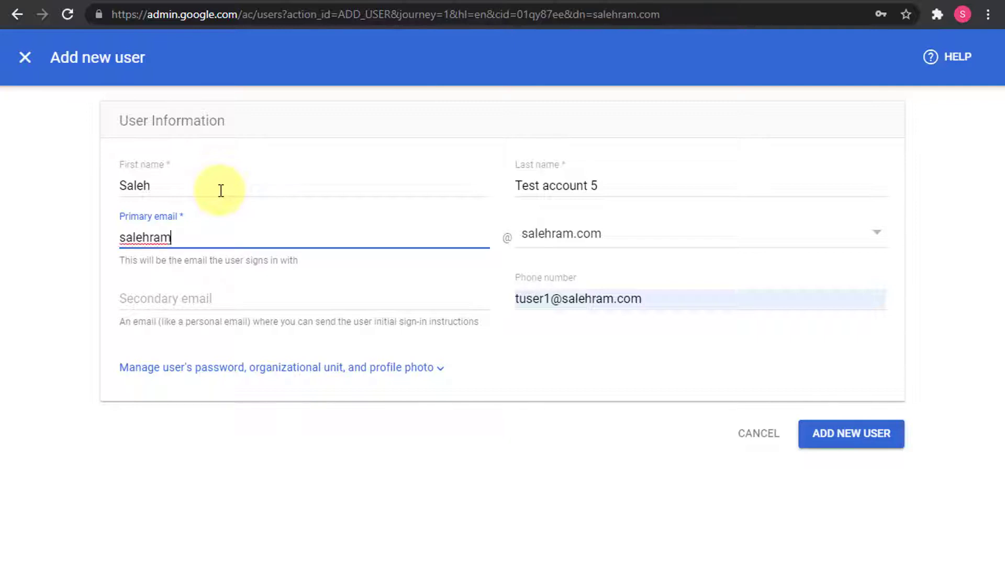
{"action": "type", "text": "5"}
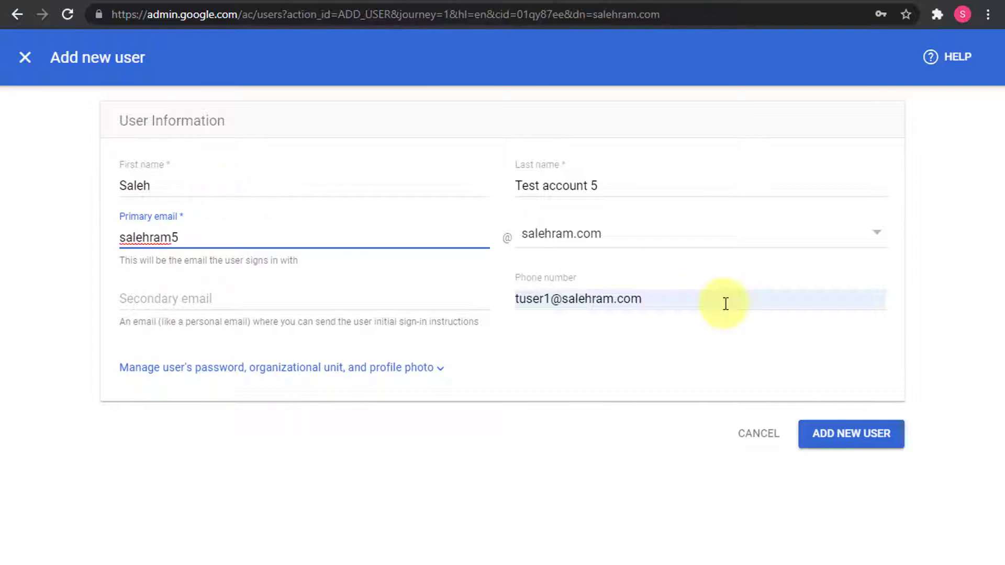
{"action": "left_click", "coordinate": [719, 380]}
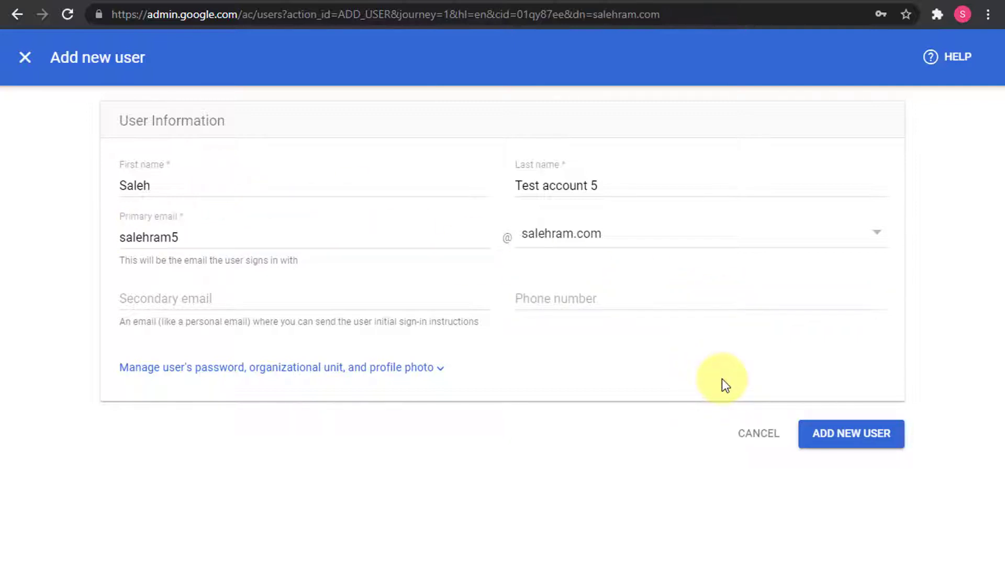
Submit the new user and dismiss Chrome's save-password prompt.
{"action": "left_click", "coordinate": [854, 436]}
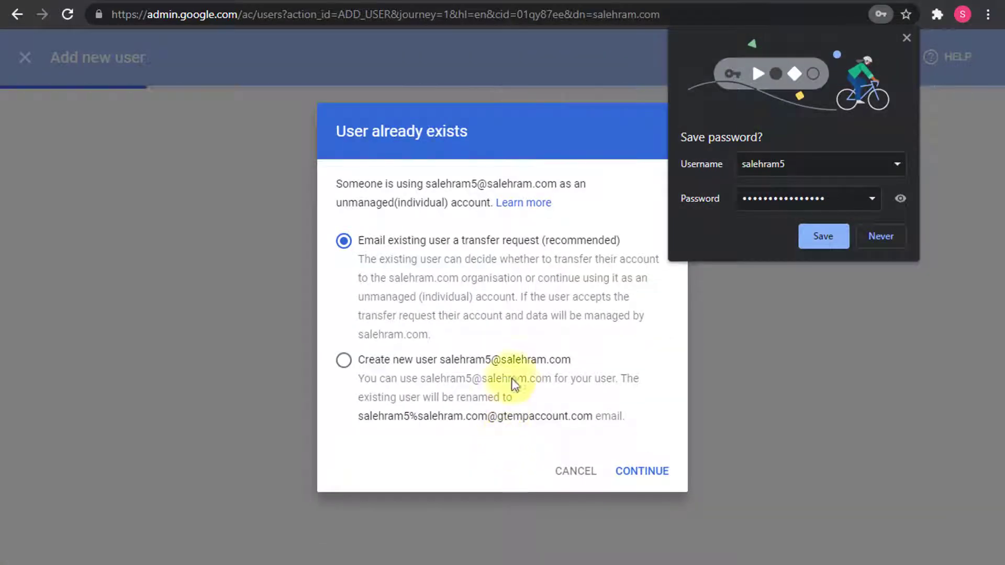
{"action": "left_click", "coordinate": [906, 39]}
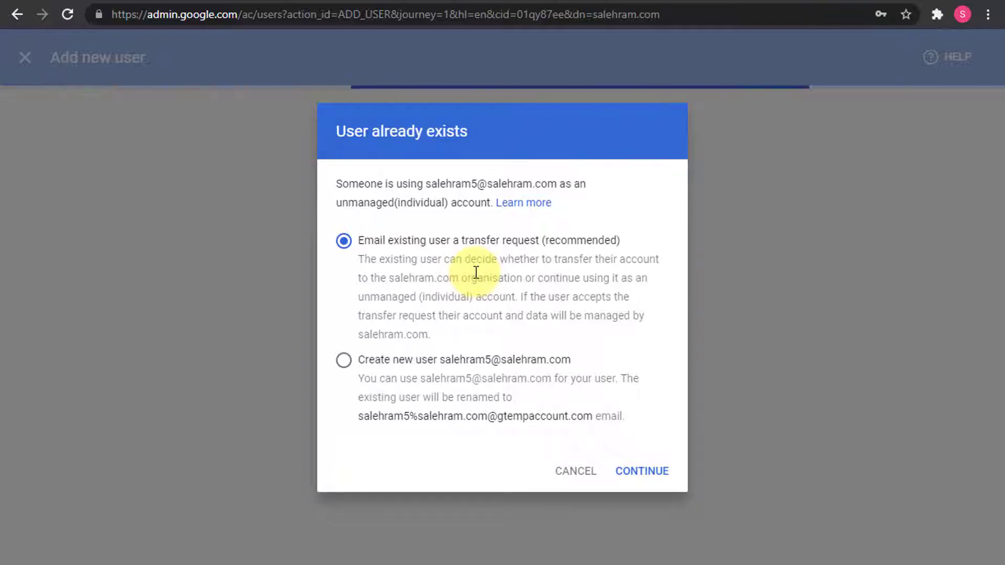
{"action": "left_click", "coordinate": [367, 360]}
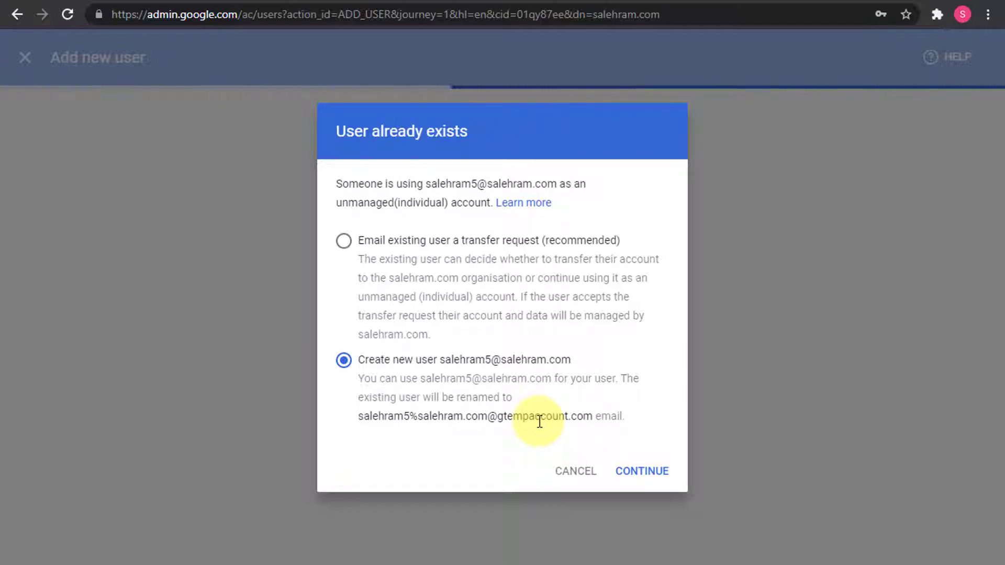
{"action": "left_click", "coordinate": [345, 244]}
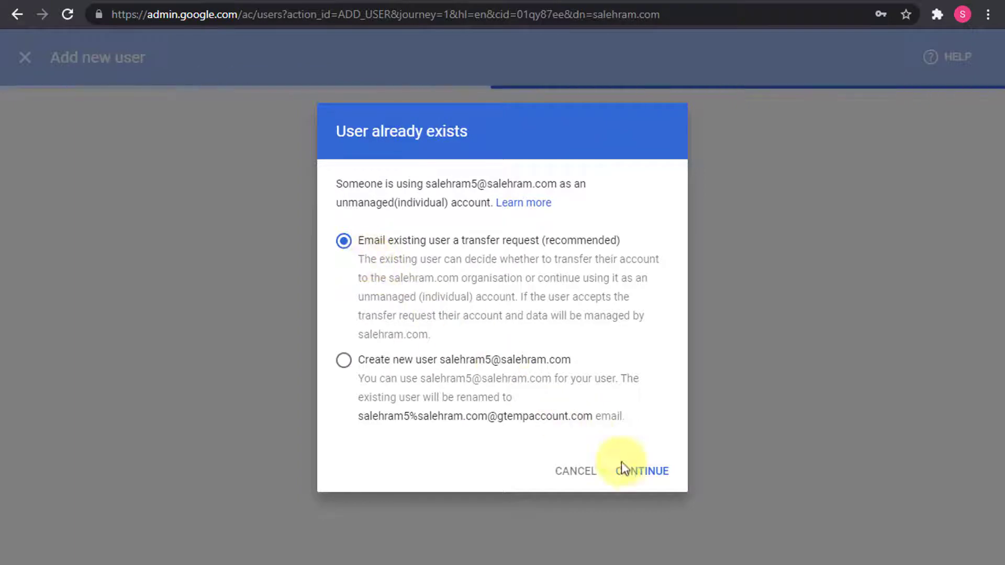
Send the transfer request to the existing unmanaged account and return to the admin home page.
{"action": "left_click", "coordinate": [637, 475]}
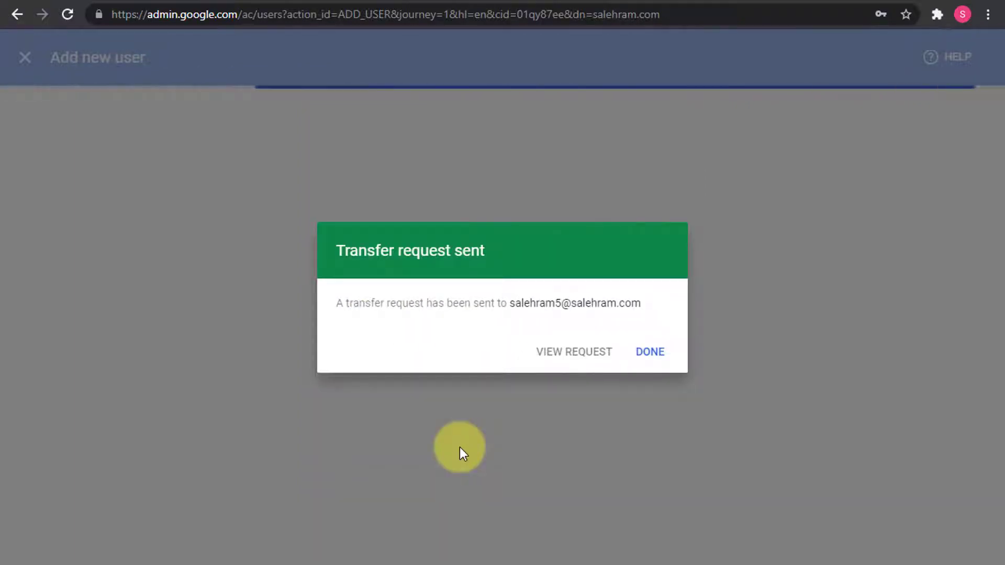
{"action": "left_click", "coordinate": [647, 353]}
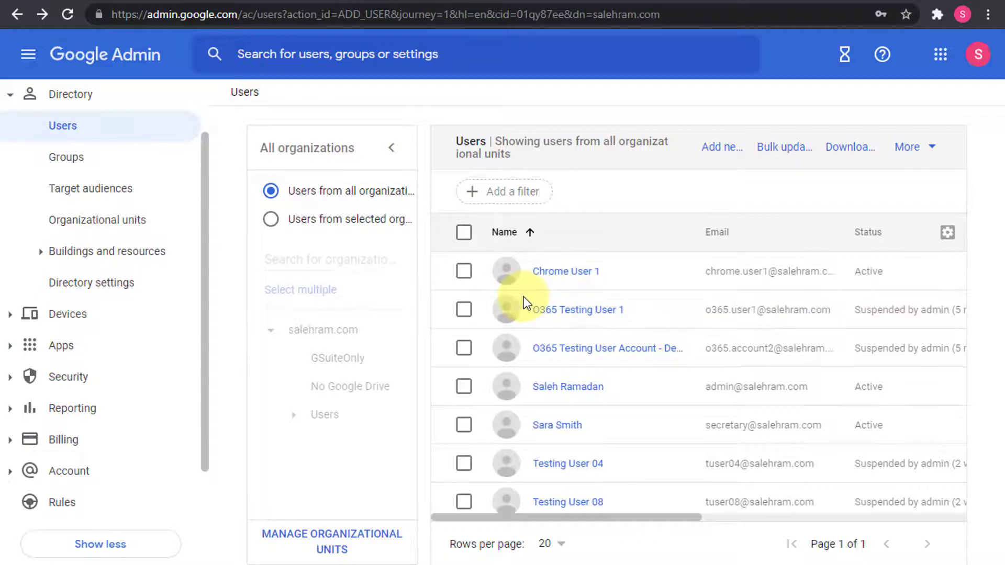
{"action": "left_click", "coordinate": [91, 65]}
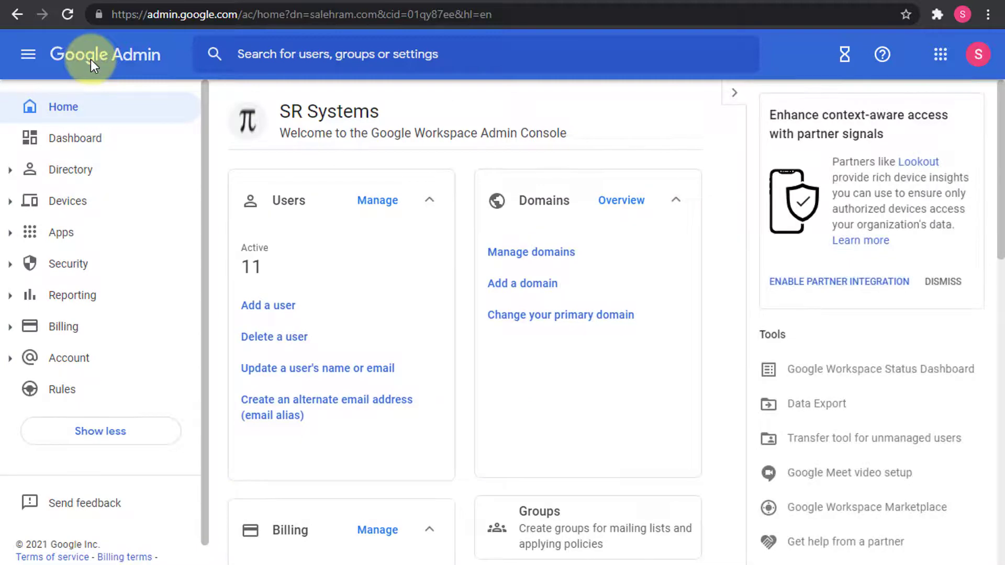
{"action": "left_click", "coordinate": [941, 442]}
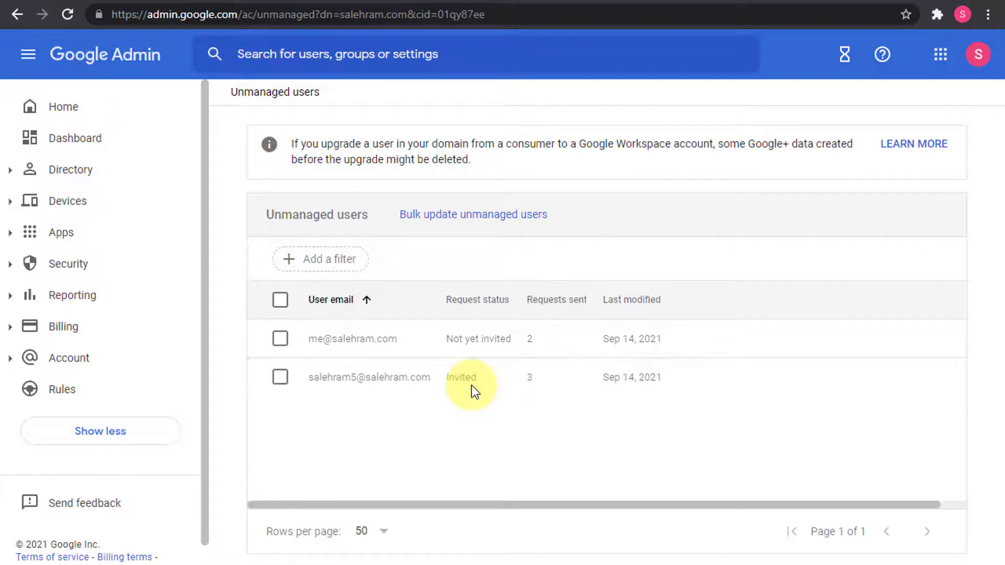
Select the Invited account's row in the Unmanaged users list to see its actions.
{"action": "left_click", "coordinate": [609, 381]}
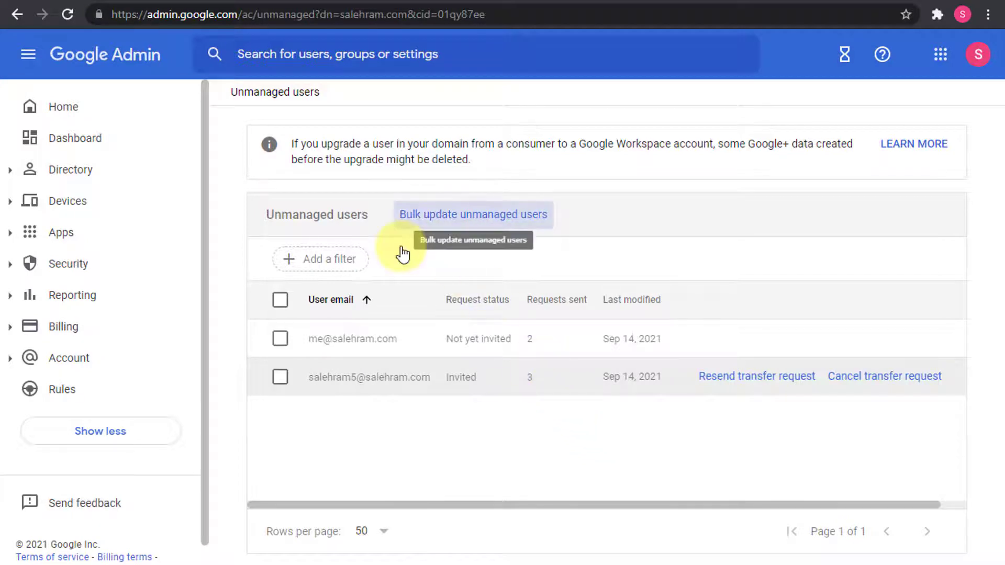
{"action": "left_click", "coordinate": [429, 218]}
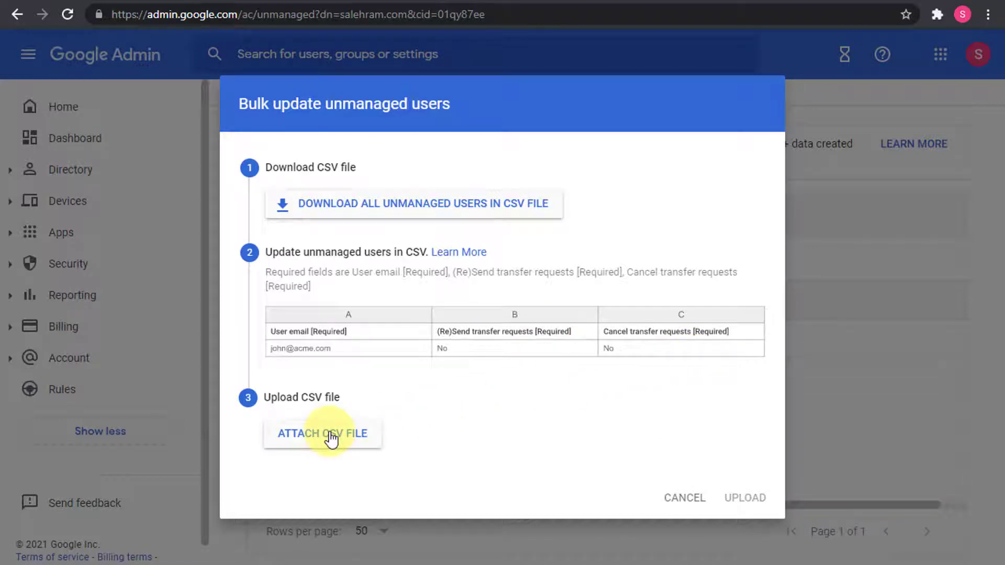
{"action": "left_click", "coordinate": [684, 498]}
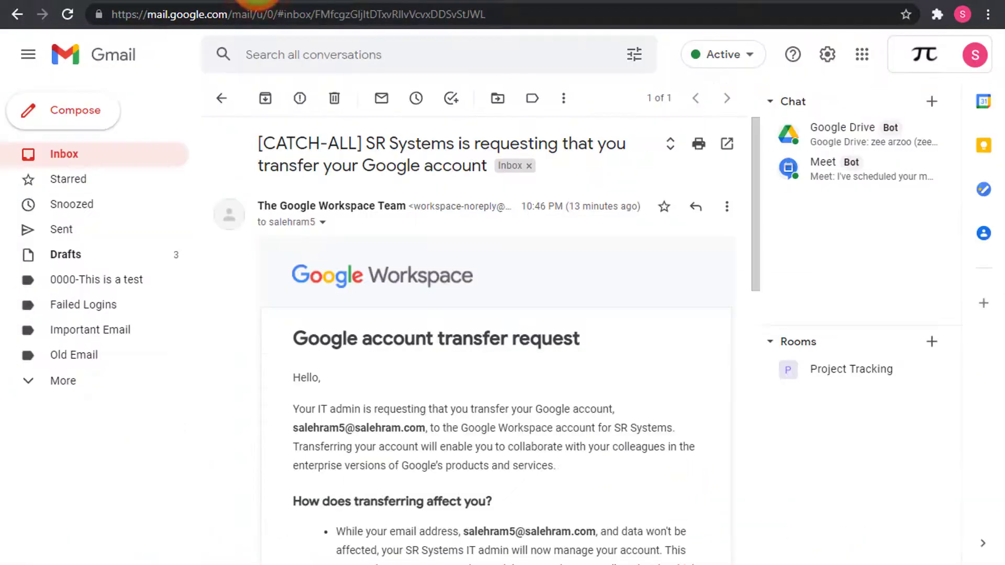
In Gmail, read through the SR Systems transfer request email down to its Transfer account button.
{"action": "left_click", "coordinate": [255, 2]}
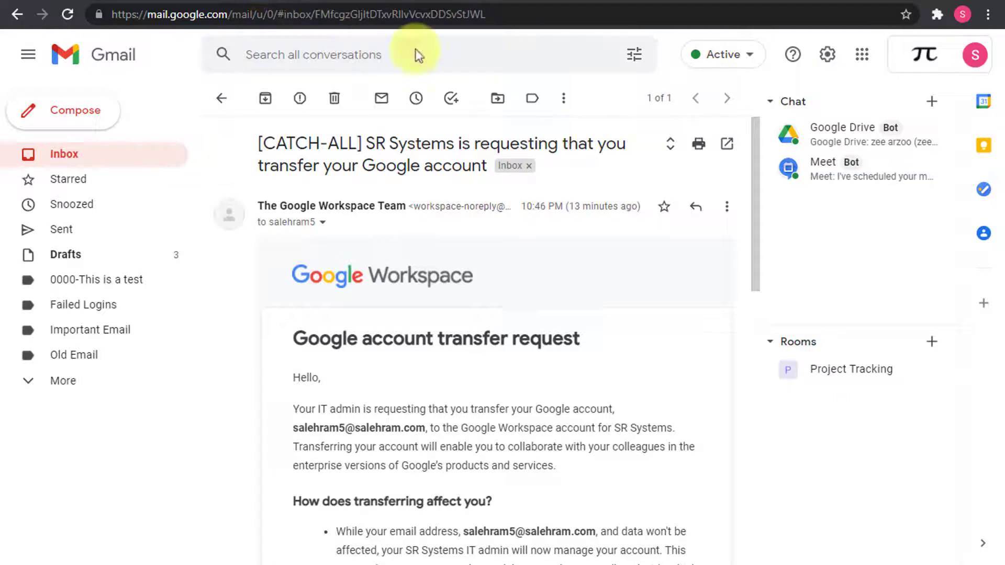
{"action": "left_click_drag", "start_coordinate": [752, 183], "coordinate": [765, 236]}
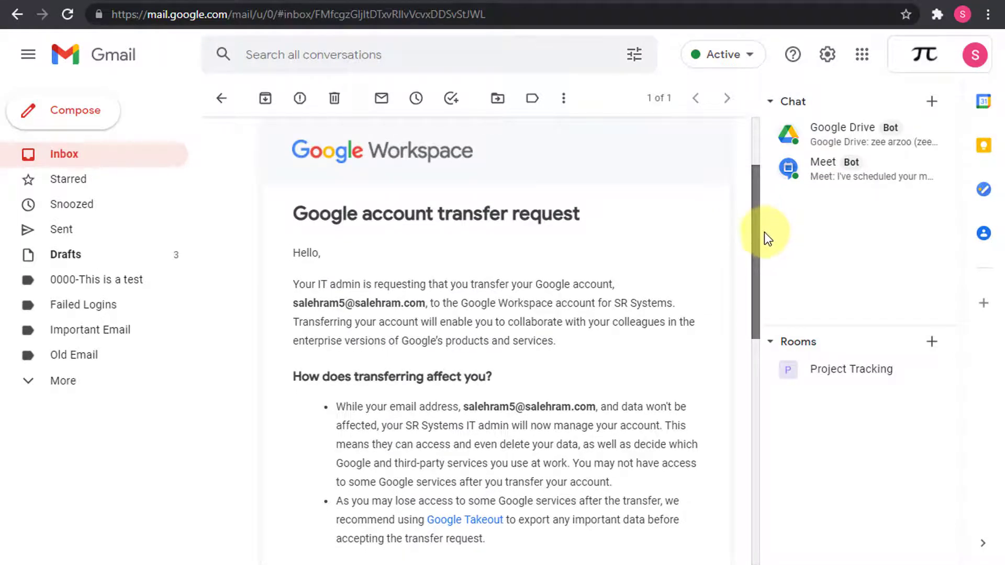
{"action": "left_click_drag", "start_coordinate": [765, 231], "coordinate": [762, 234]}
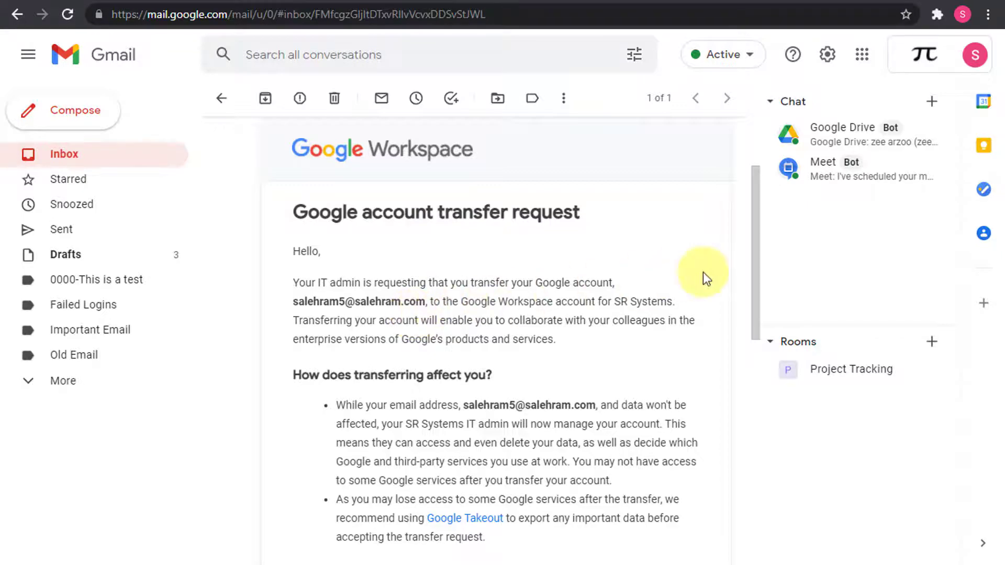
{"action": "scroll", "coordinate": [660, 295], "scroll_direction": "down", "scroll_amount": 3}
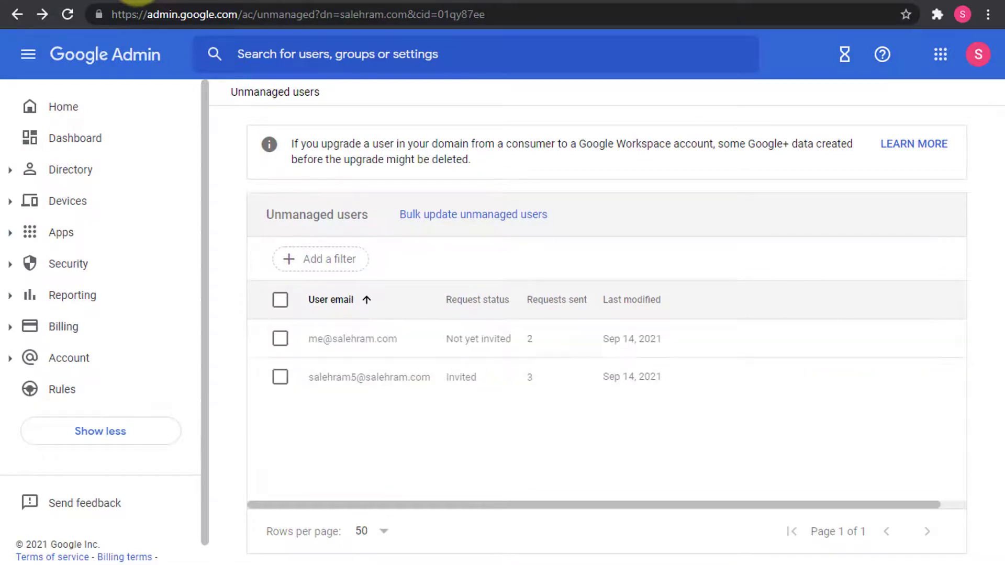
Expand Directory in the left menu and open Users.
{"action": "left_click", "coordinate": [79, 169]}
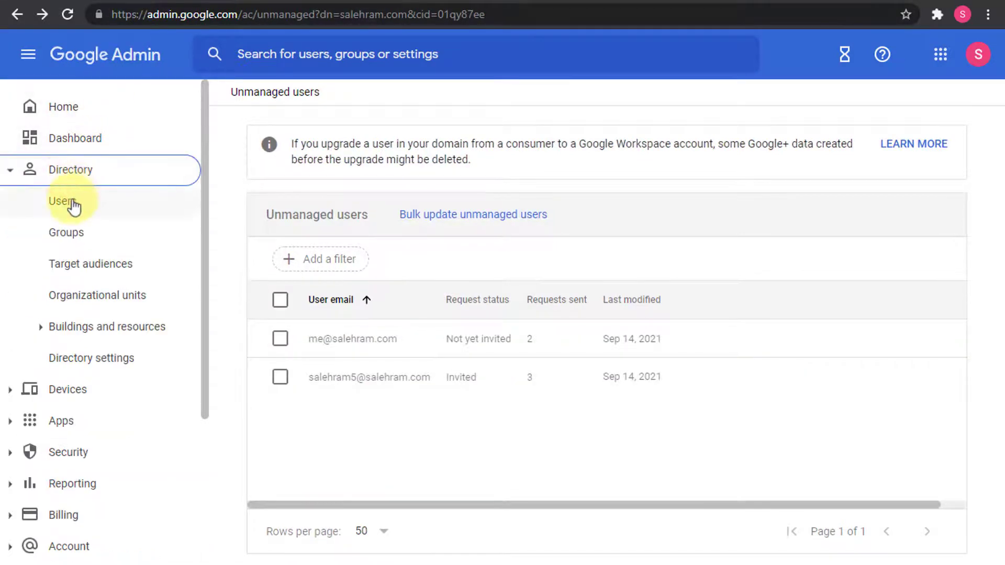
{"action": "left_click", "coordinate": [72, 201]}
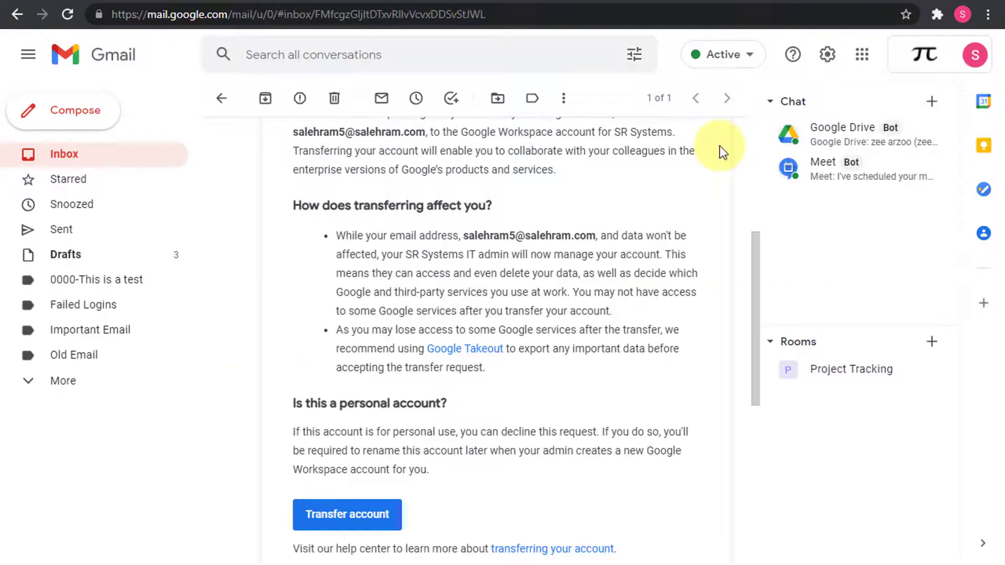
Scroll the transfer email, review its sign-in page, then return to the new-user form.
{"action": "mouse_move", "coordinate": [755, 281]}
{"action": "left_mouse_down"}
{"action": "mouse_move", "coordinate": [758, 232]}
{"action": "mouse_move", "coordinate": [759, 325]}
{"action": "left_mouse_up"}
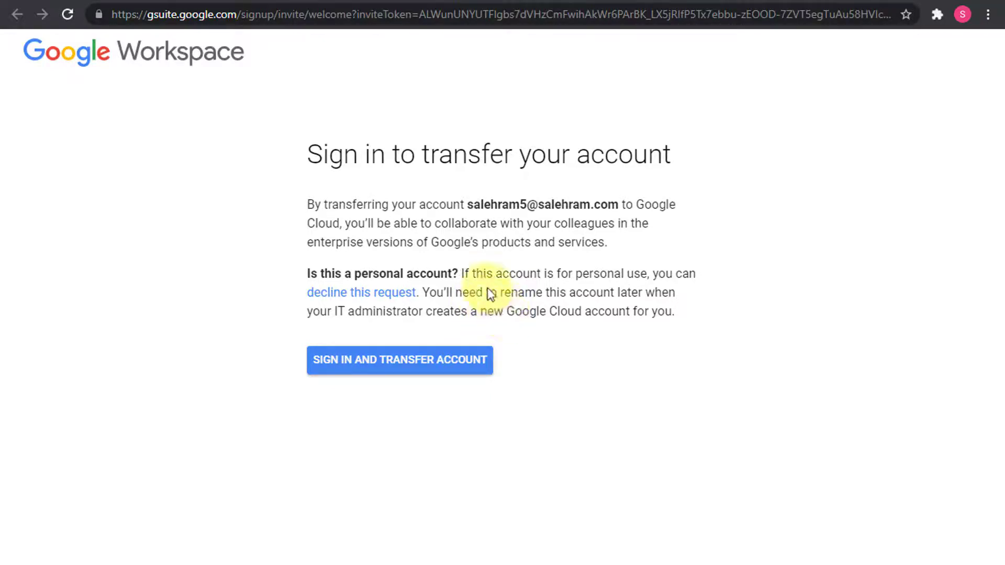
{"action": "left_click", "coordinate": [291, 2]}
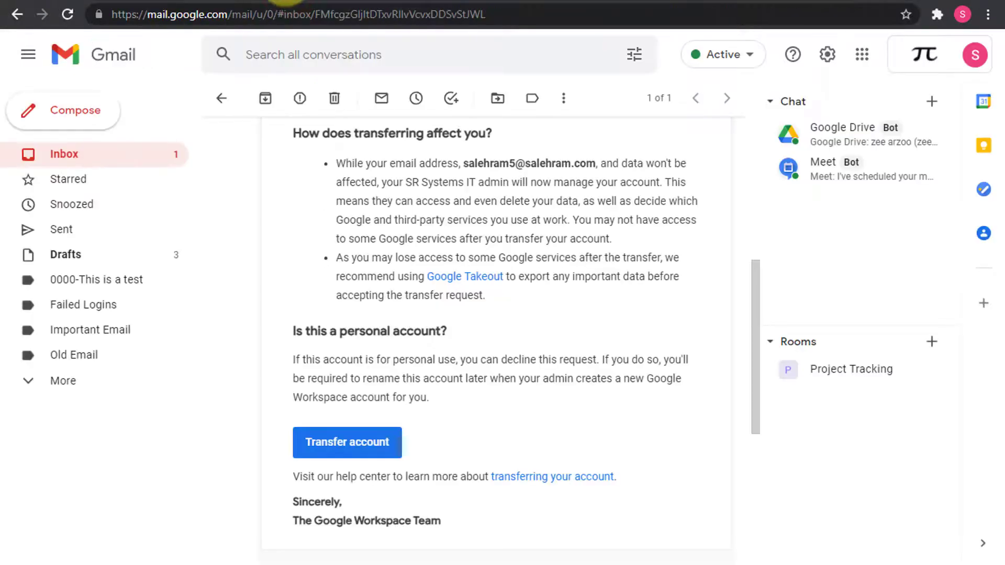
{"action": "left_click", "coordinate": [137, 3]}
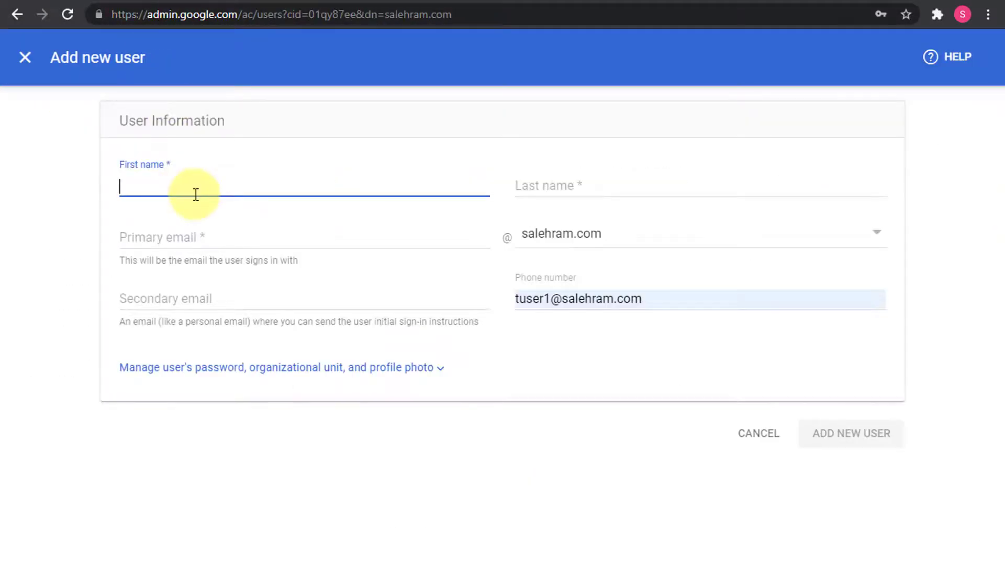
Enter the name Me New account, clear the autofilled phone number, and submit the user.
{"action": "type", "text": "Me"}
{"action": "key", "text": "Tab"}
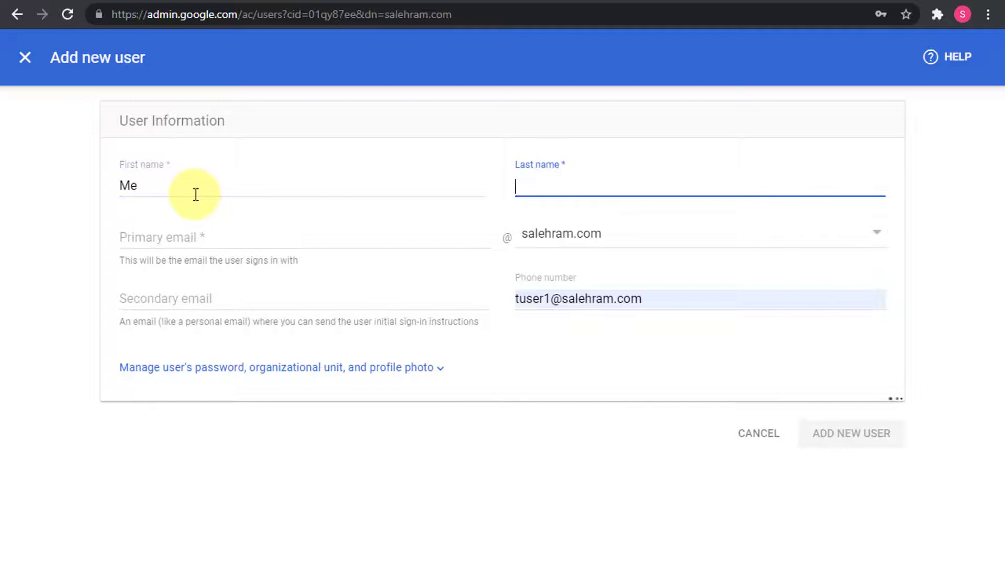
{"action": "type", "text": "New account"}
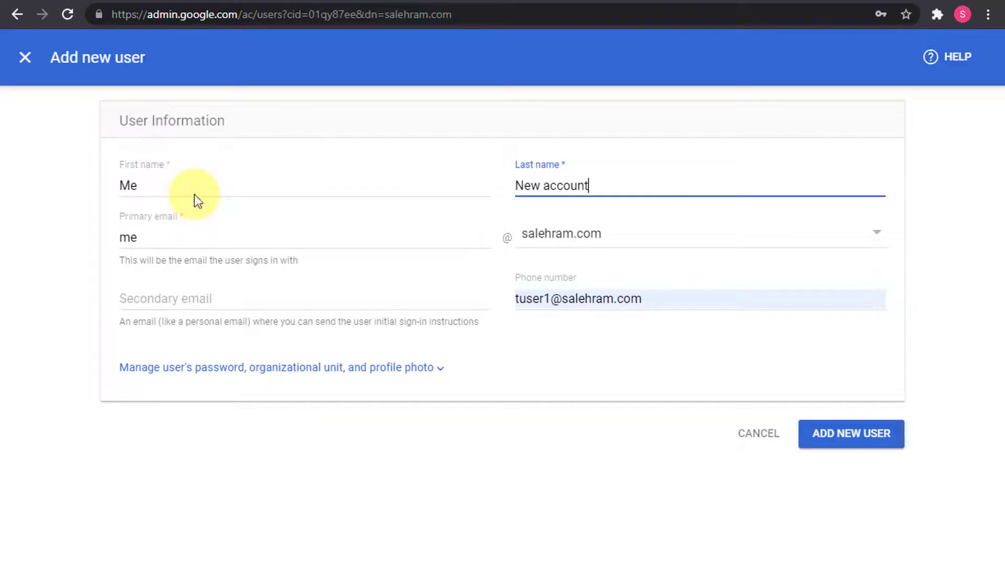
{"action": "left_click", "coordinate": [677, 303]}
{"action": "key", "text": "ctrl+a"}
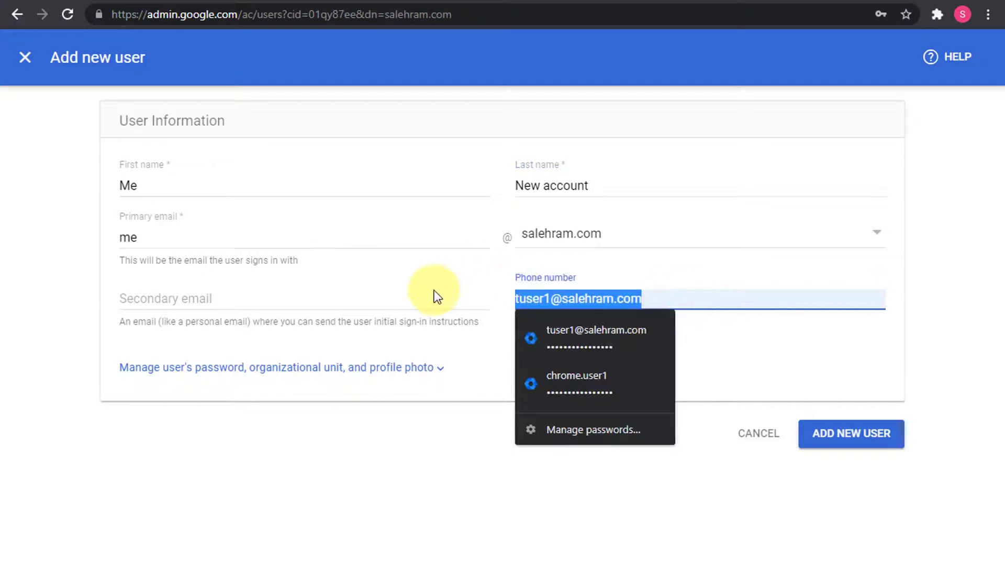
{"action": "key", "text": "BackSpace"}
{"action": "left_click", "coordinate": [376, 420]}
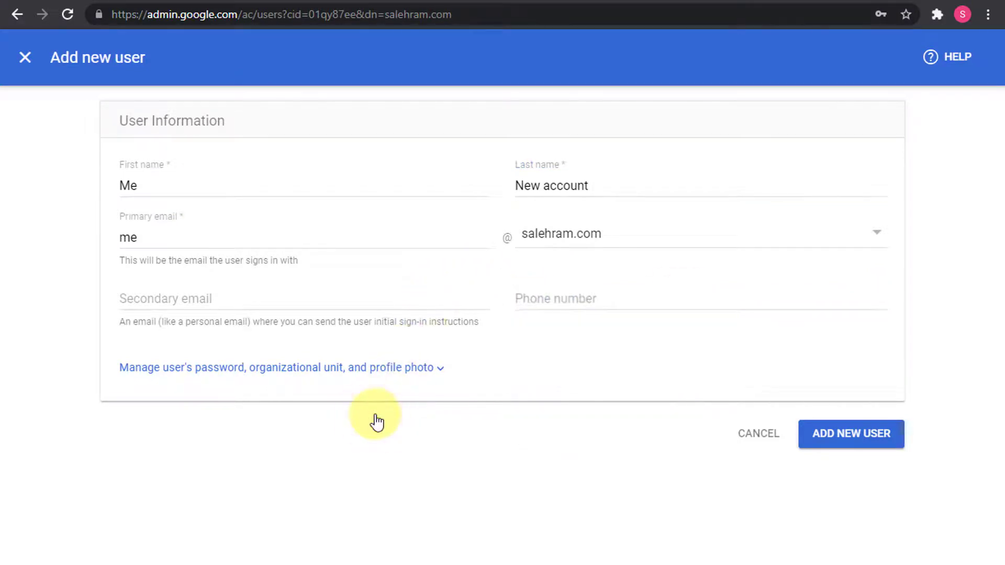
{"action": "left_click", "coordinate": [830, 442]}
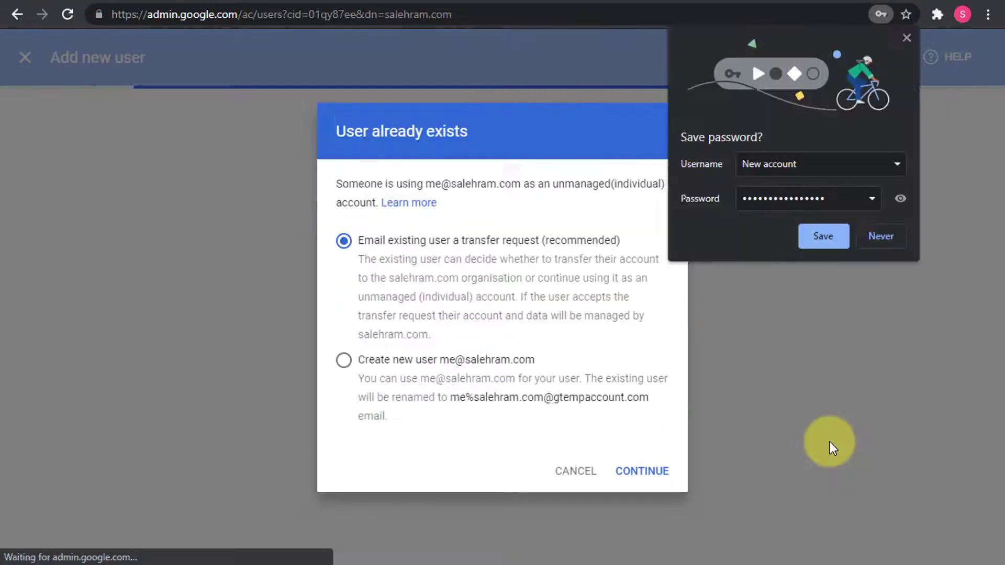
Choose Create new user so the conflicting unmanaged account gets renamed, and confirm.
{"action": "left_click", "coordinate": [907, 37]}
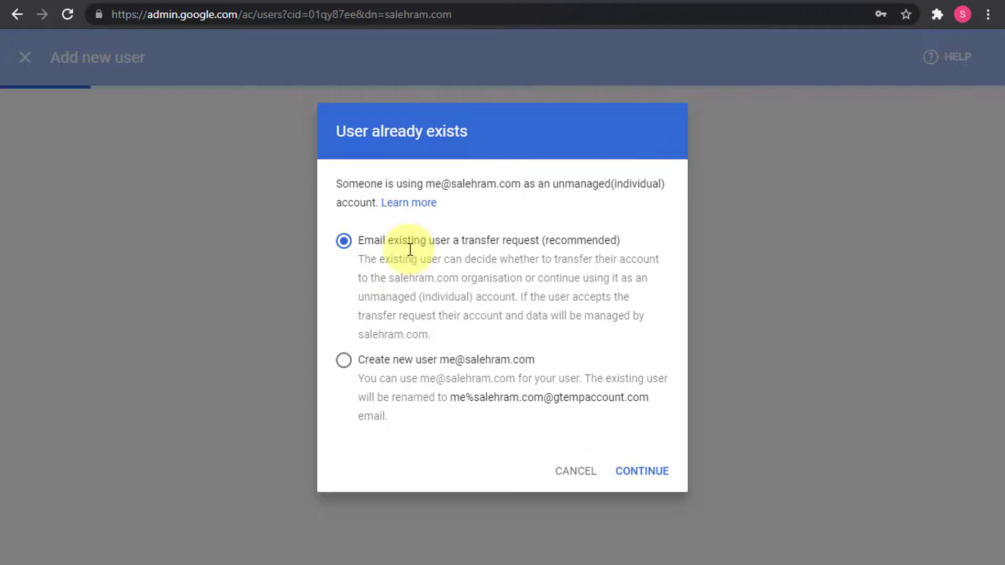
{"action": "left_click", "coordinate": [344, 363]}
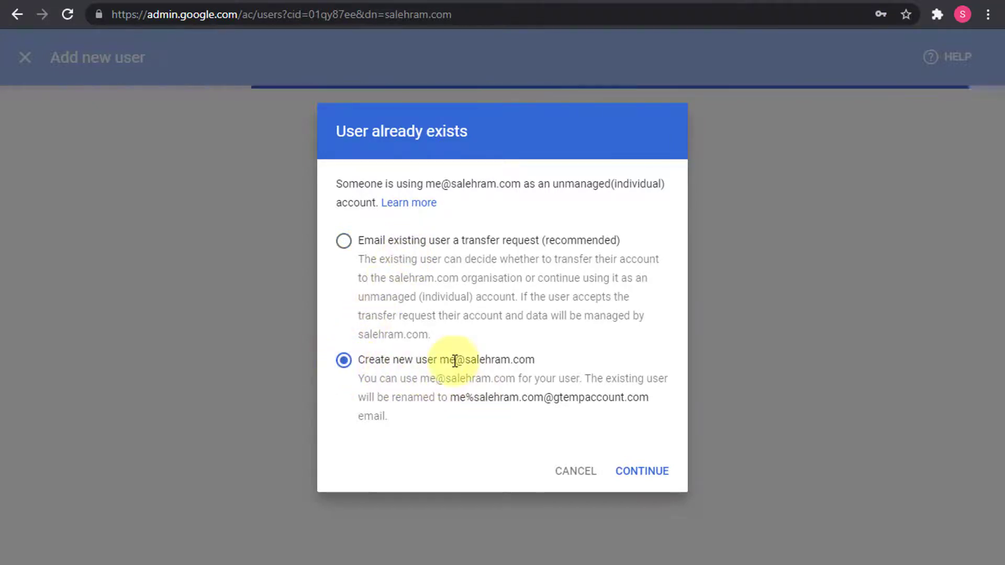
{"action": "left_click", "coordinate": [643, 473]}
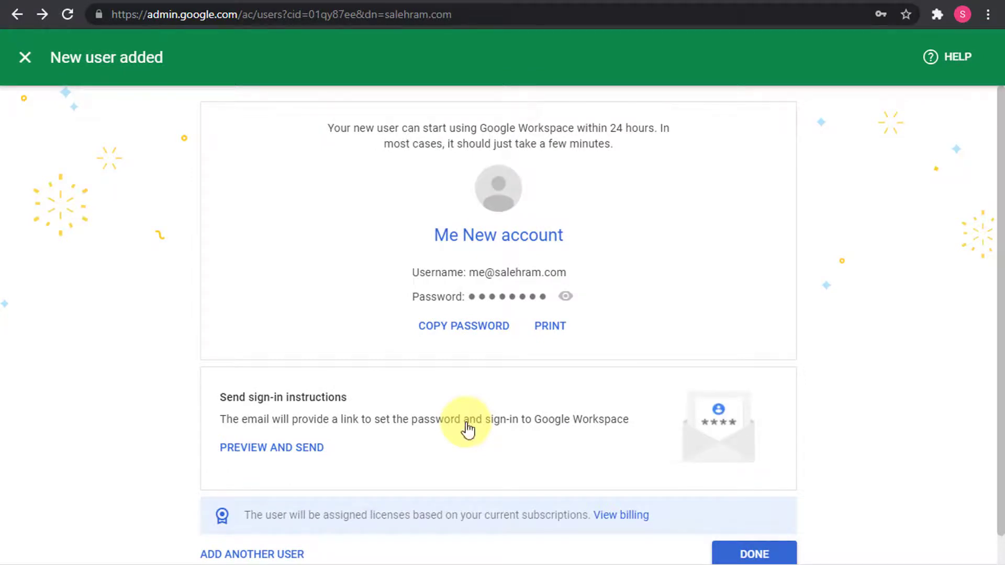
Close the password prompts, then open the Unmanaged users transfer tool and reload it.
{"action": "left_click", "coordinate": [750, 553]}
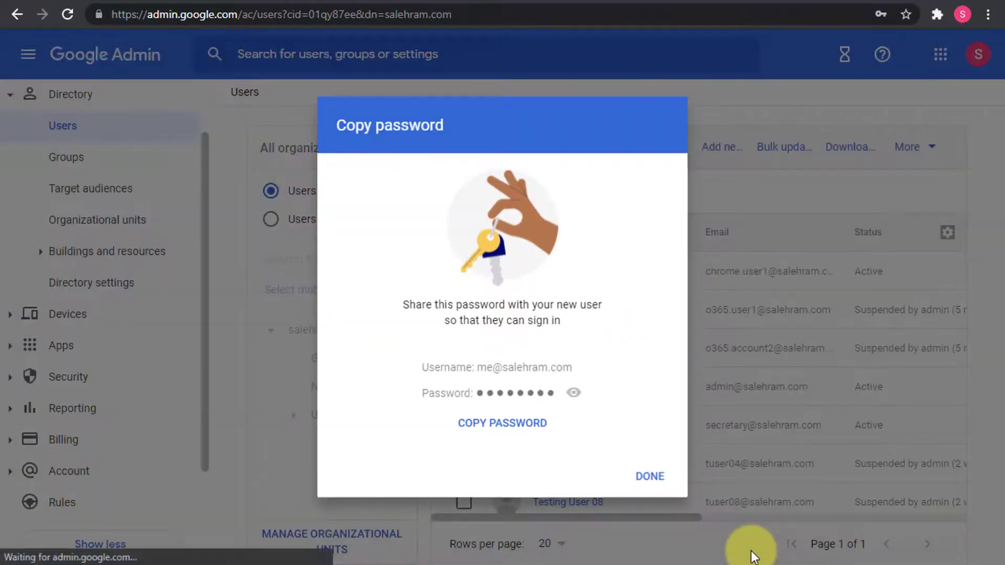
{"action": "left_click", "coordinate": [647, 478]}
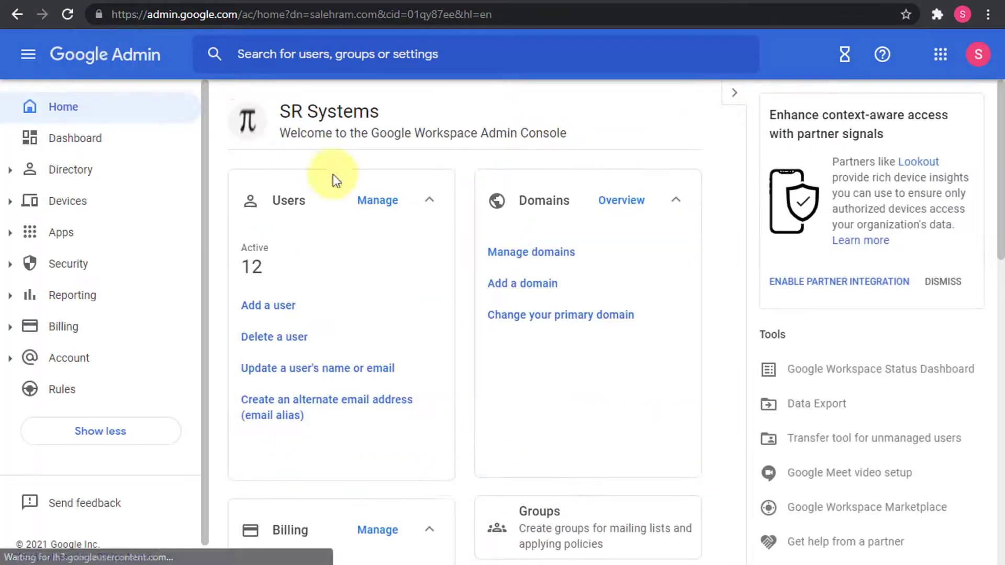
{"action": "left_click", "coordinate": [840, 440]}
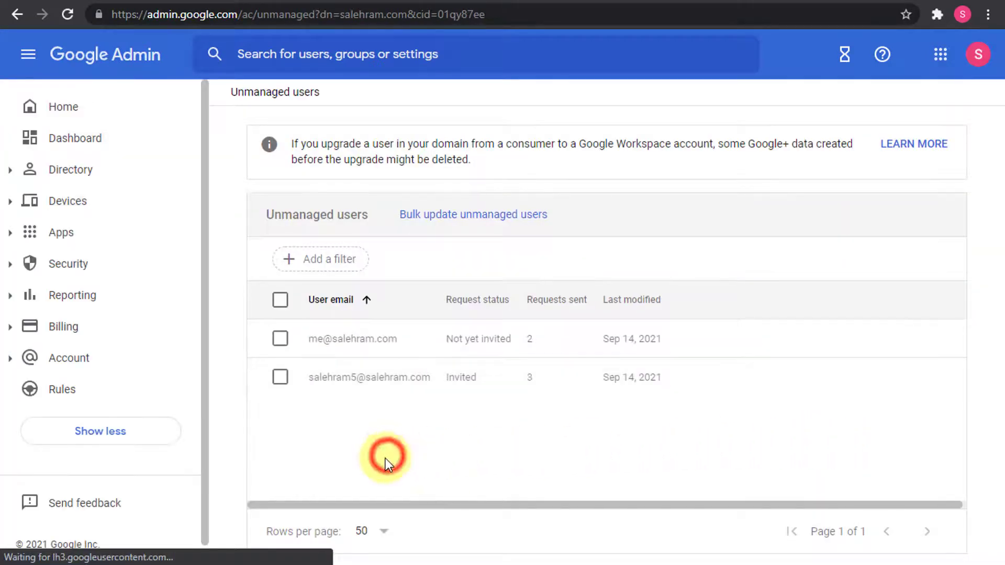
{"action": "right_click", "coordinate": [617, 212]}
{"action": "left_click", "coordinate": [674, 263]}
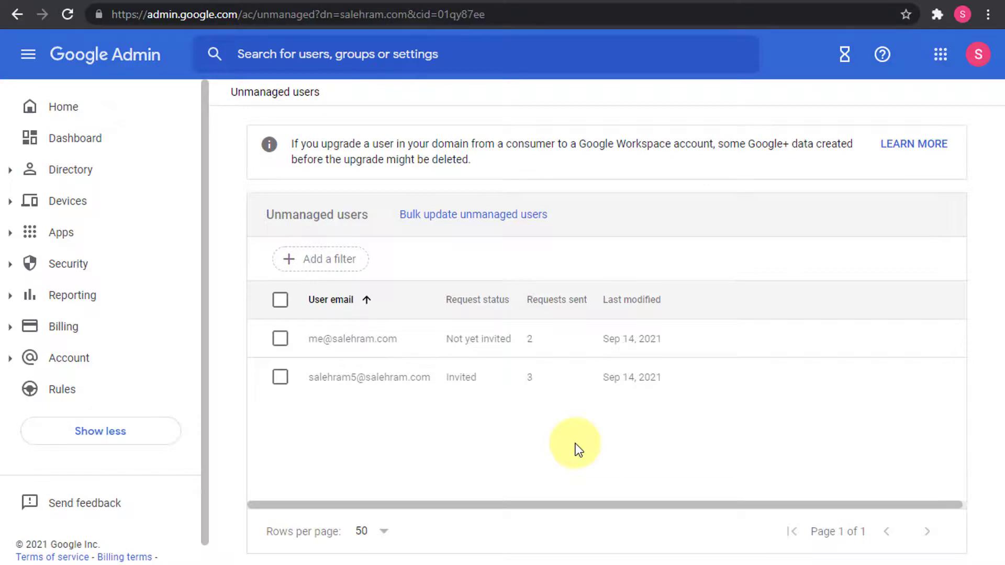
Read the 'Migrate users with conflicting accounts' help article through Option 1 (transfer invites) and Option 2 (renaming).
{"action": "left_click", "coordinate": [543, 1]}
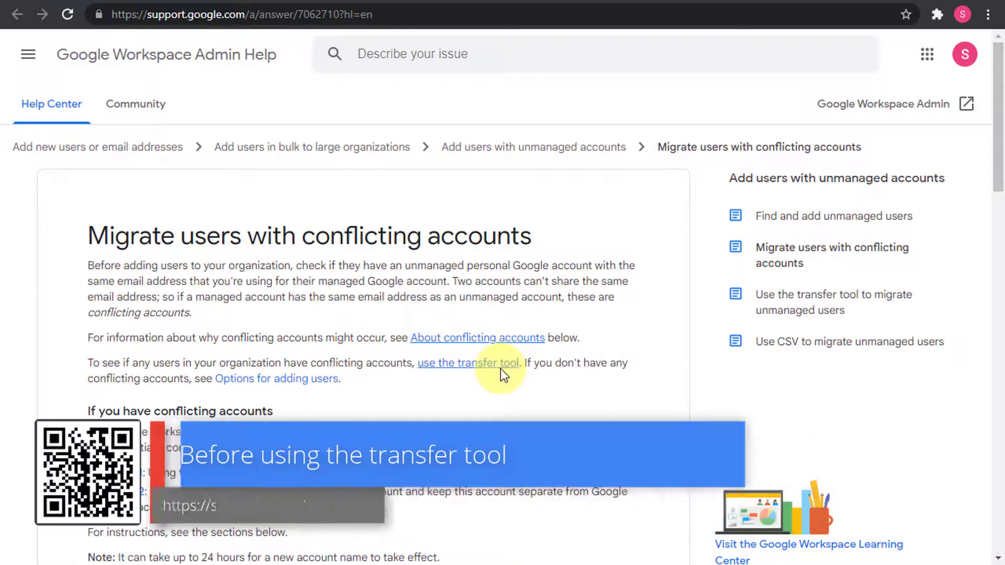
{"action": "scroll", "coordinate": [115, 401], "scroll_direction": "down", "scroll_amount": 1}
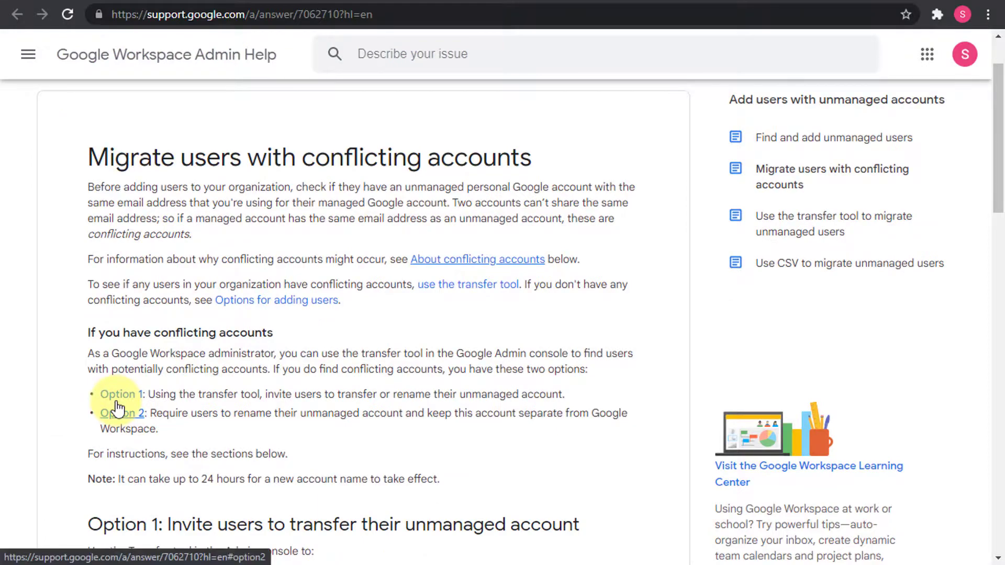
{"action": "scroll", "coordinate": [115, 402], "scroll_direction": "down", "scroll_amount": 3}
{"action": "scroll", "coordinate": [117, 402], "scroll_direction": "down", "scroll_amount": 1}
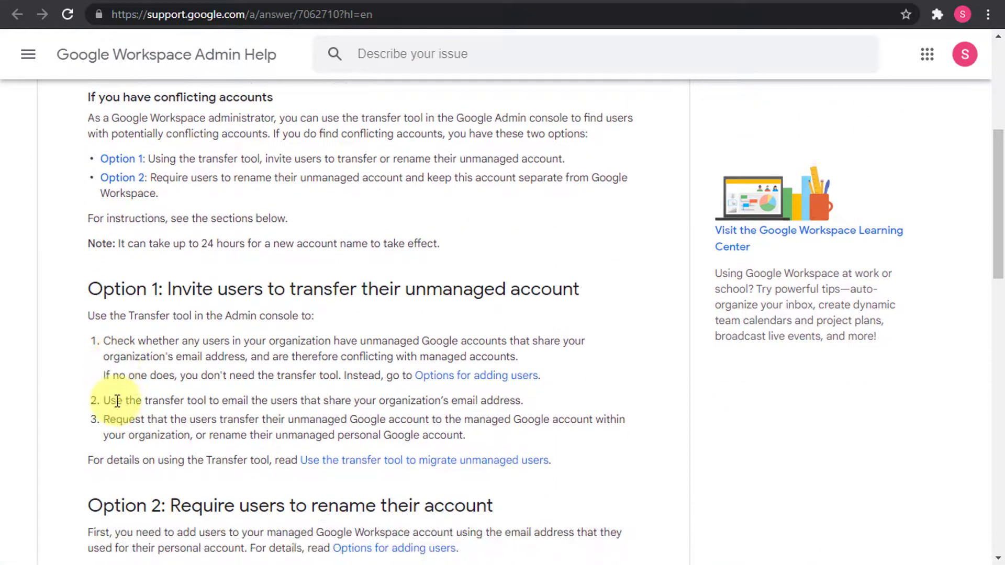
{"action": "scroll", "coordinate": [117, 401], "scroll_direction": "down", "scroll_amount": 8}
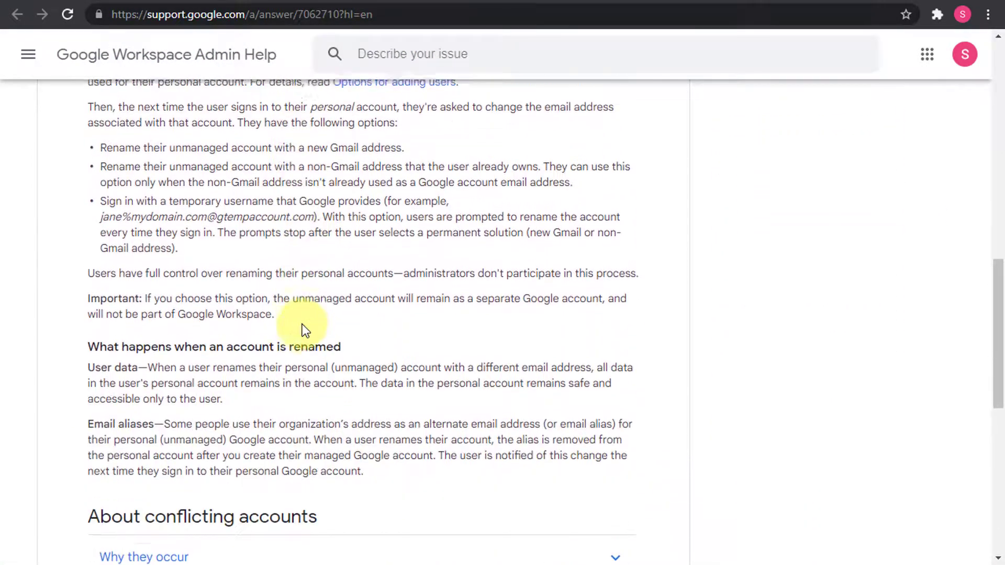
{"action": "scroll", "coordinate": [526, 345], "scroll_direction": "down", "scroll_amount": 4}
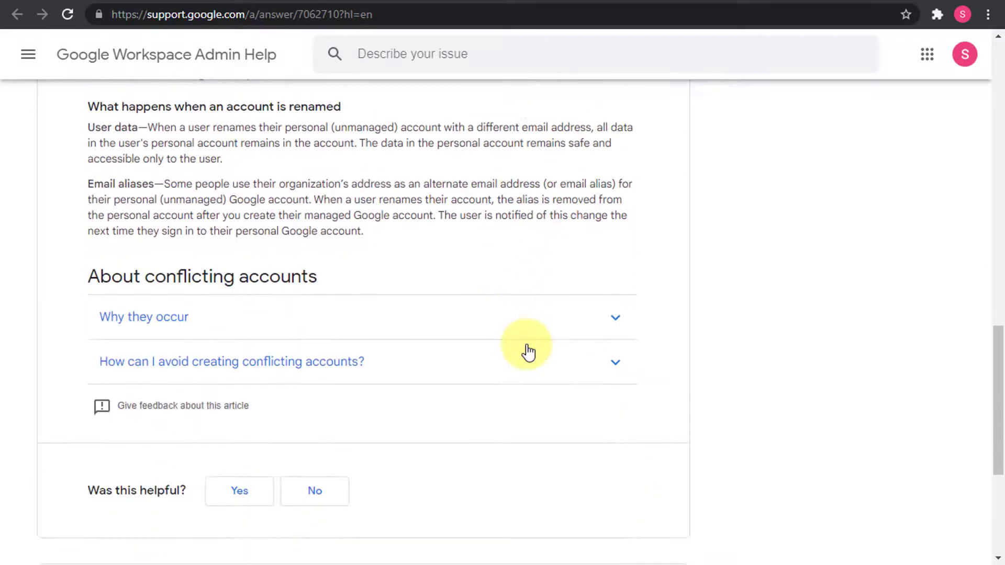
{"action": "scroll", "coordinate": [557, 370], "scroll_direction": "up", "scroll_amount": 12}
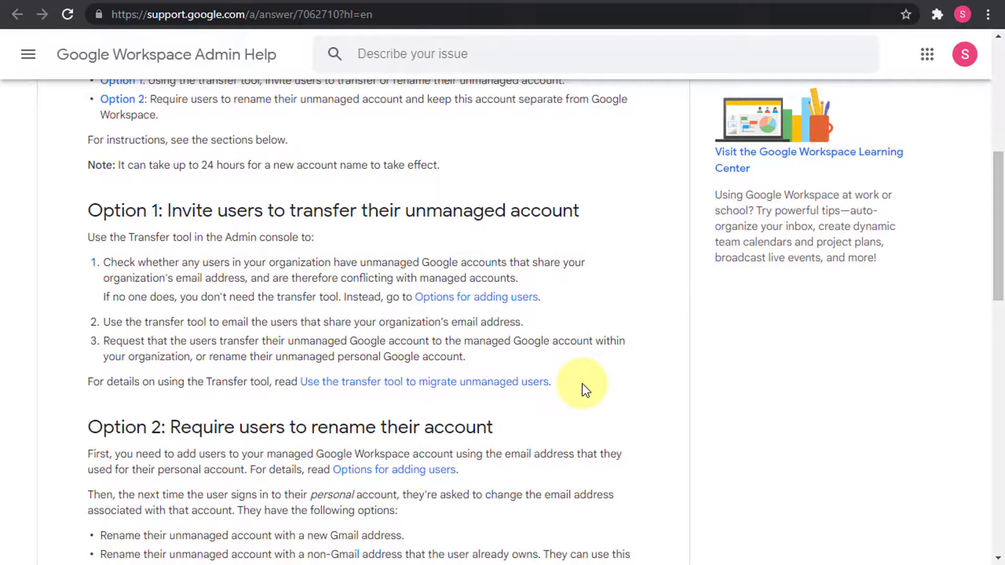
Read the transfer tool article down to finding conflicting accounts, sending transfer requests and seeing users' decisions.
{"action": "left_click", "coordinate": [576, 3]}
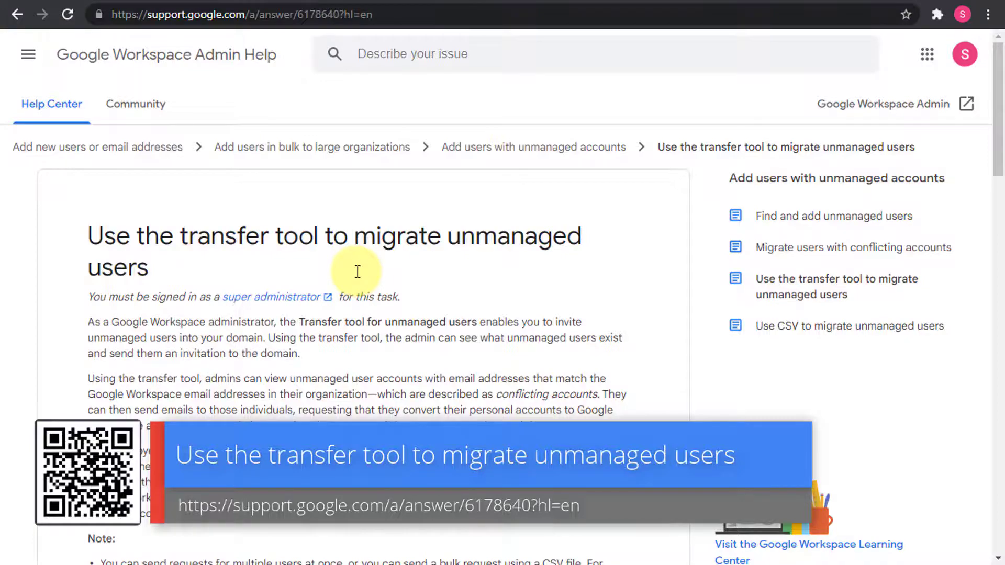
{"action": "scroll", "coordinate": [357, 271], "scroll_direction": "down", "scroll_amount": 1}
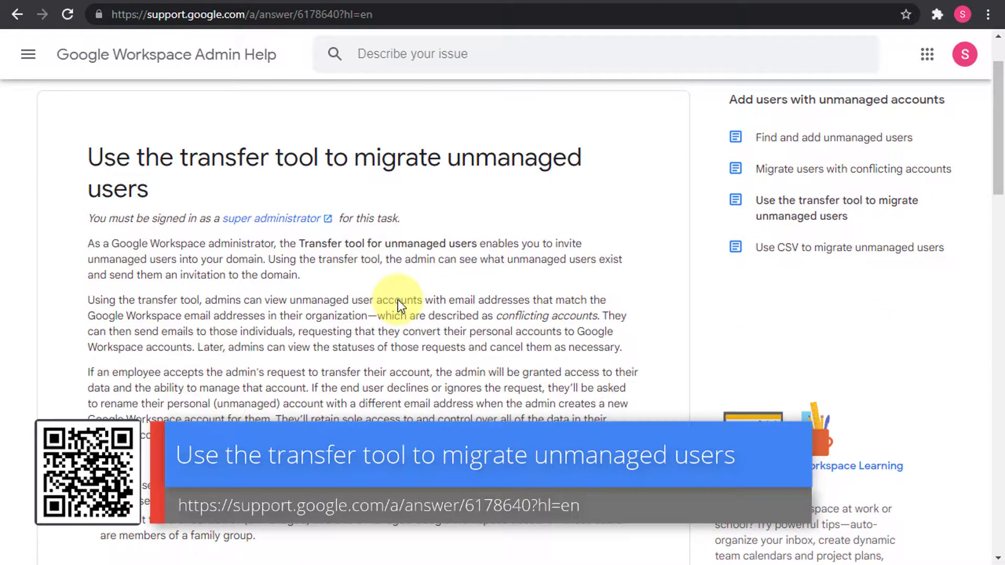
{"action": "scroll", "coordinate": [398, 301], "scroll_direction": "down", "scroll_amount": 5}
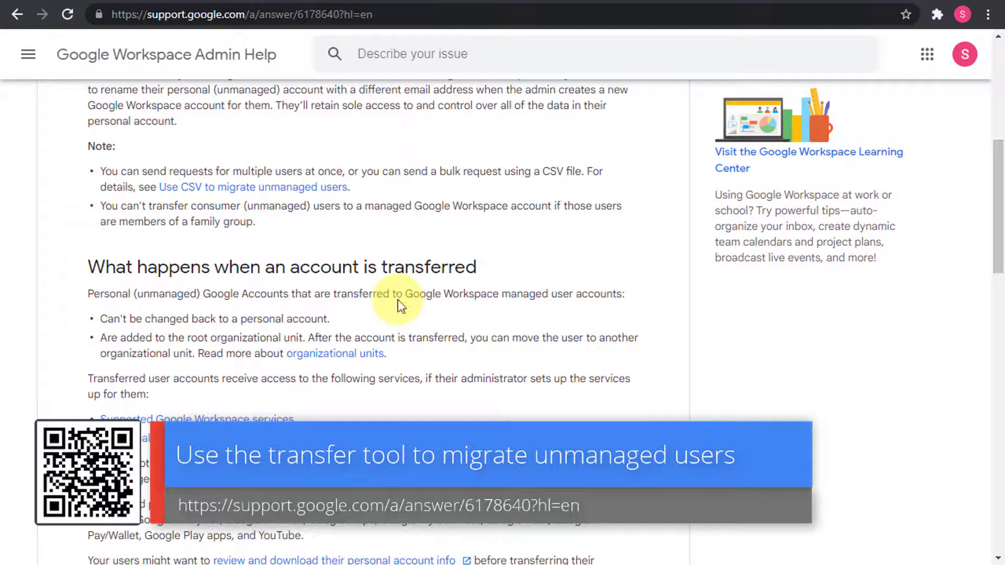
{"action": "scroll", "coordinate": [400, 306], "scroll_direction": "down", "scroll_amount": 7}
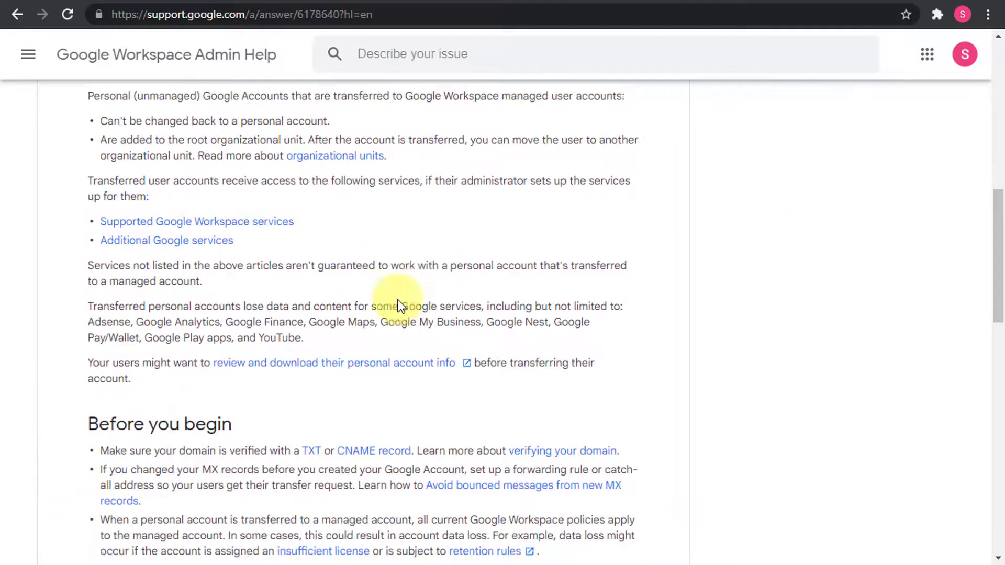
{"action": "scroll", "coordinate": [399, 306], "scroll_direction": "down", "scroll_amount": 4}
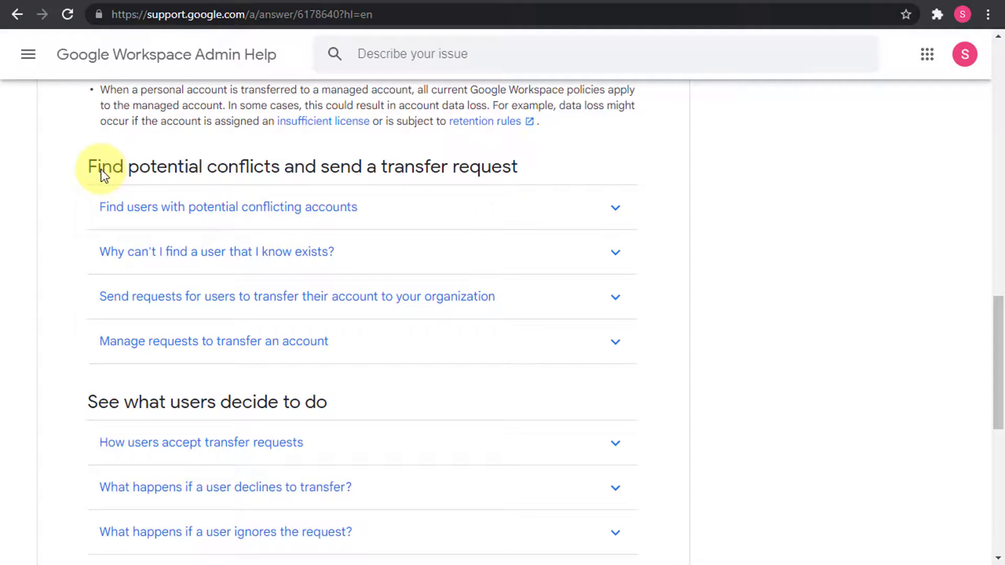
{"action": "scroll", "coordinate": [262, 191], "scroll_direction": "down", "scroll_amount": 4}
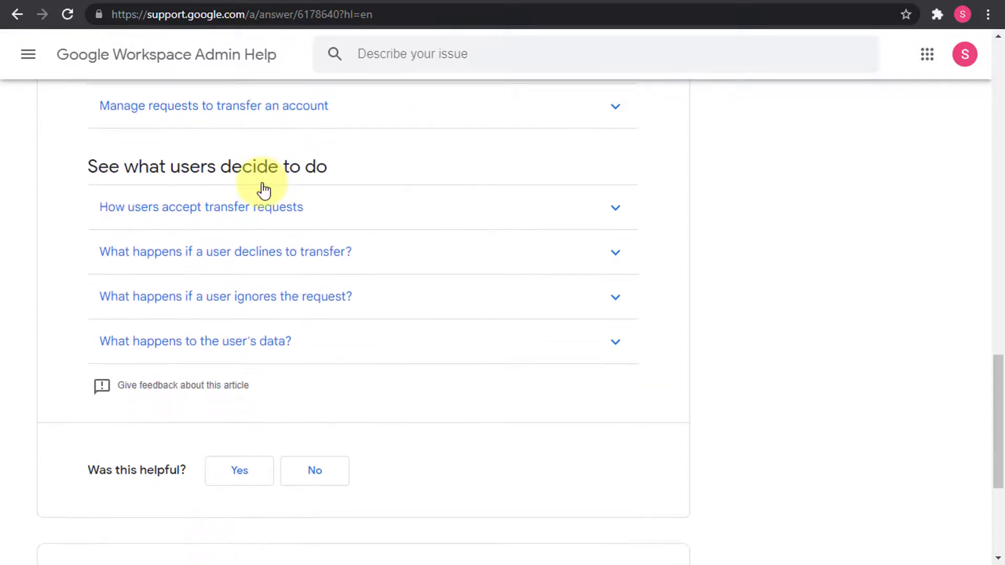
{"action": "scroll", "coordinate": [264, 190], "scroll_direction": "up", "scroll_amount": 4}
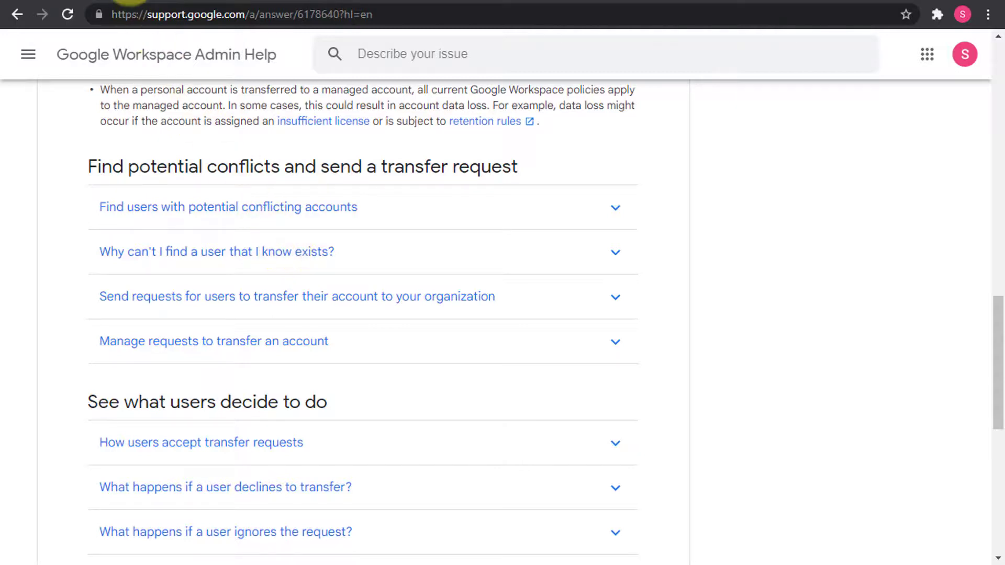
Return to the Unmanaged users page showing one account Not yet invited and one Invited.
{"action": "left_click", "coordinate": [129, 2]}
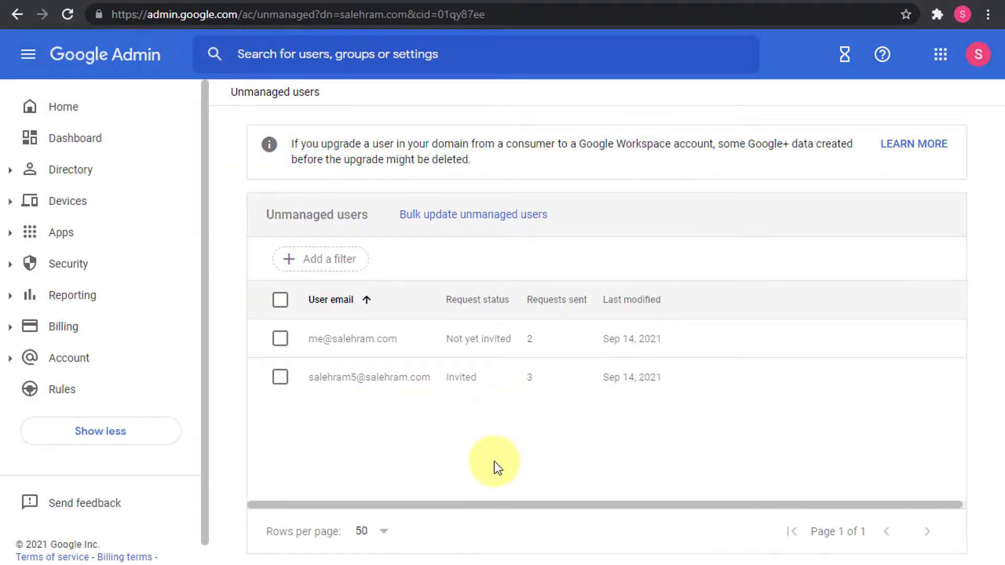